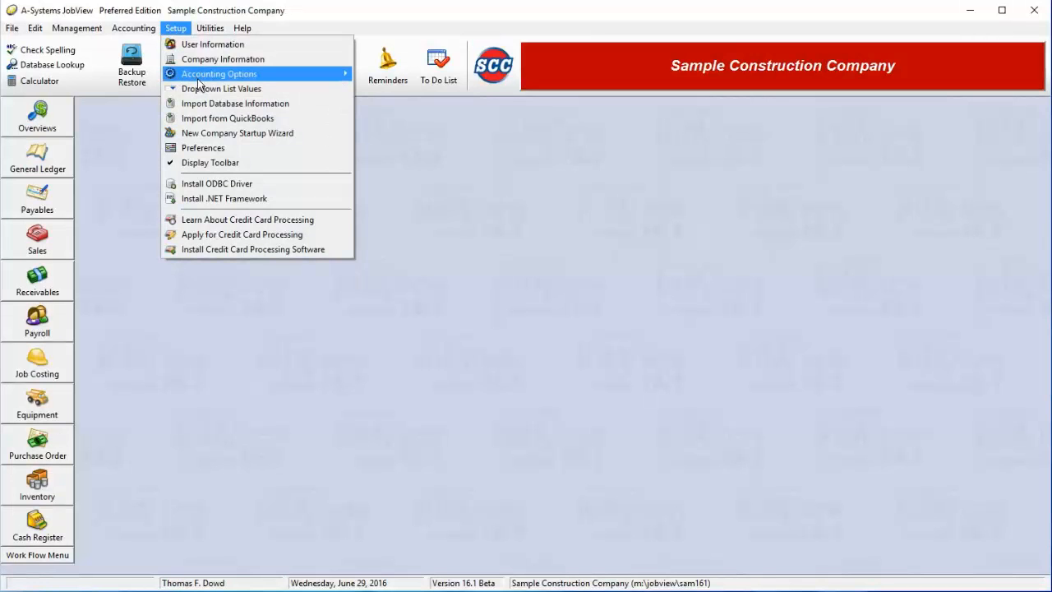
# Open the payroll standard deductions list and start adding a new standard deduction
pyautogui.moveTo(206, 74)
pyautogui.moveTo(407, 150)
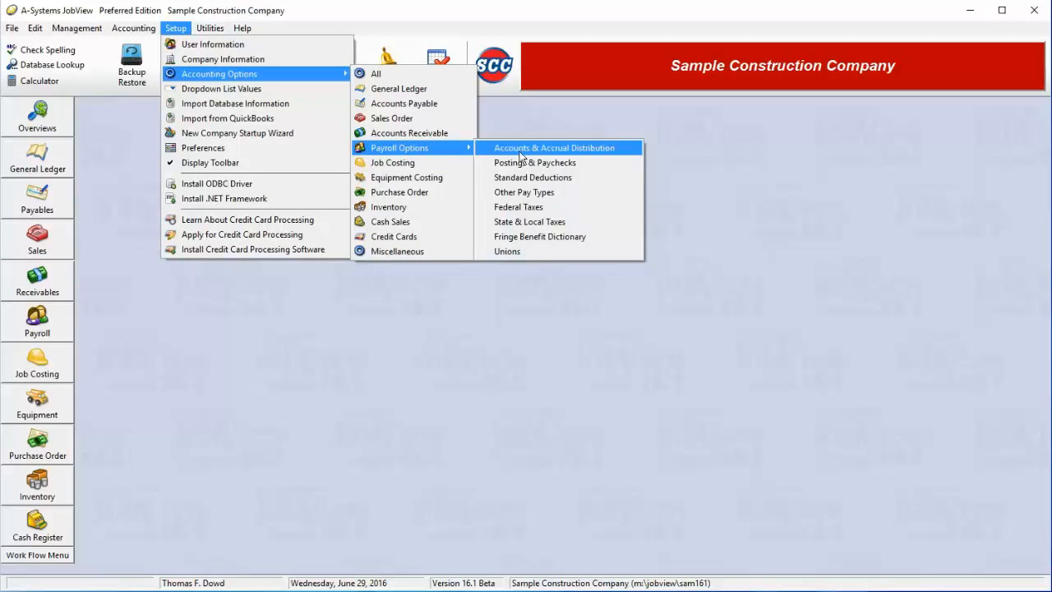
pyautogui.click(599, 182)
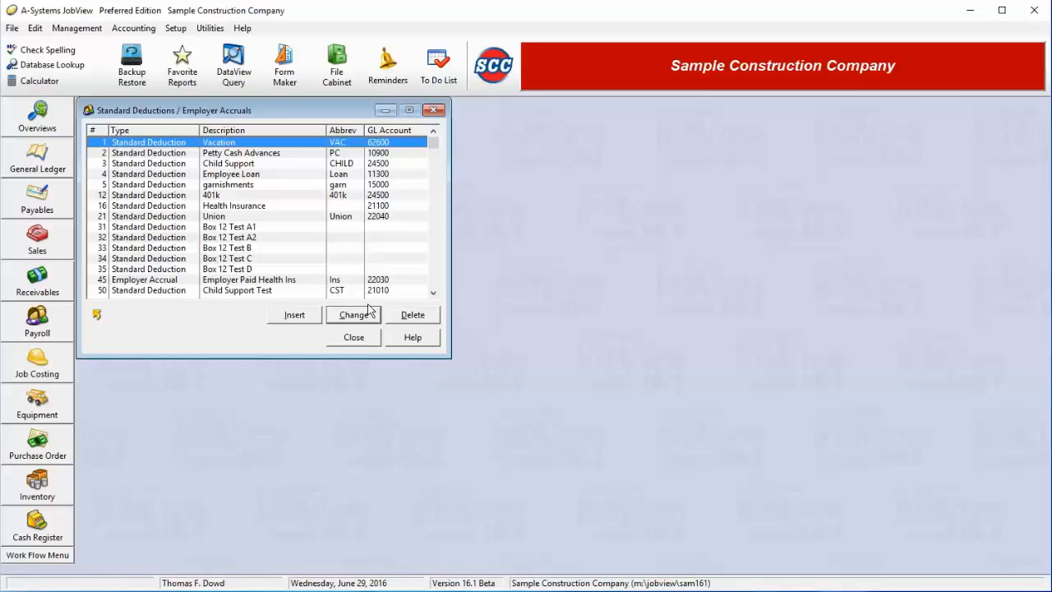
pyautogui.click(305, 319)
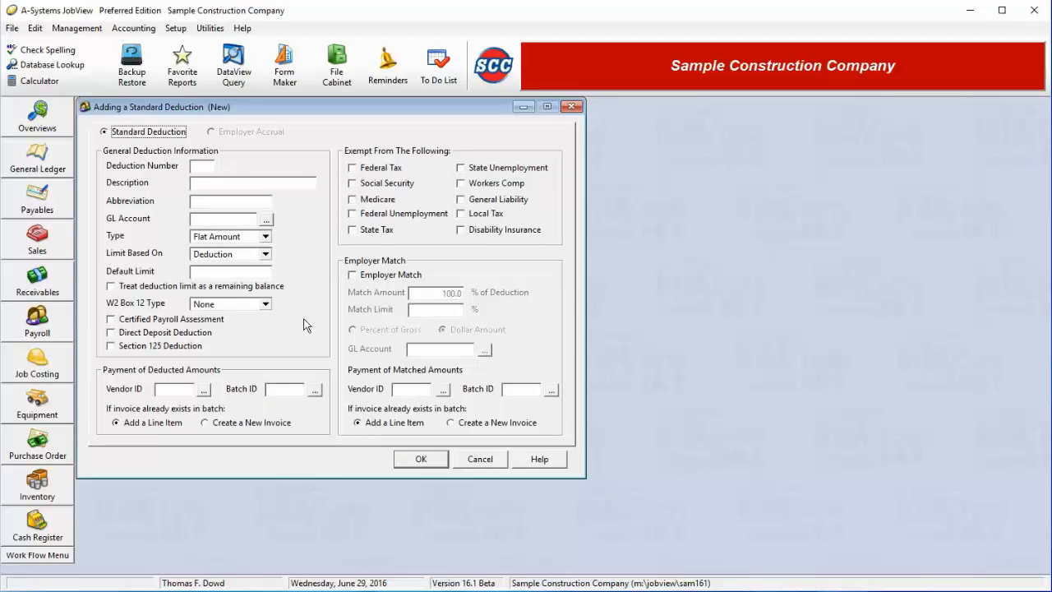
# Enter deduction number 33, description Group Medical Insurance and abbreviation GRPMD for the new deduction
pyautogui.press('Tab')
pyautogui.write('33')
pyautogui.press('Tab')
pyautogui.write('Group Medica')
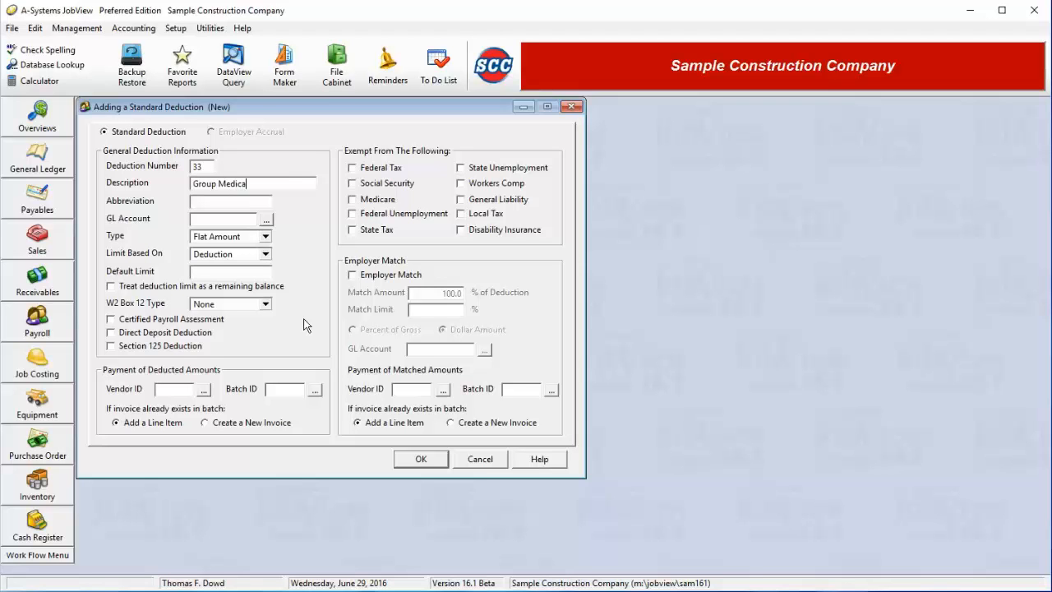
pyautogui.write('l InsuranceGRP ME')
pyautogui.press('BackSpace')
pyautogui.press('BackSpace')
pyautogui.press('BackSpace')
pyautogui.write('MD')
# Look up the general ledger accounts and assign GL account 20700 to the deduction
pyautogui.click(265, 219)
pyautogui.scroll(-15, 277, 408)
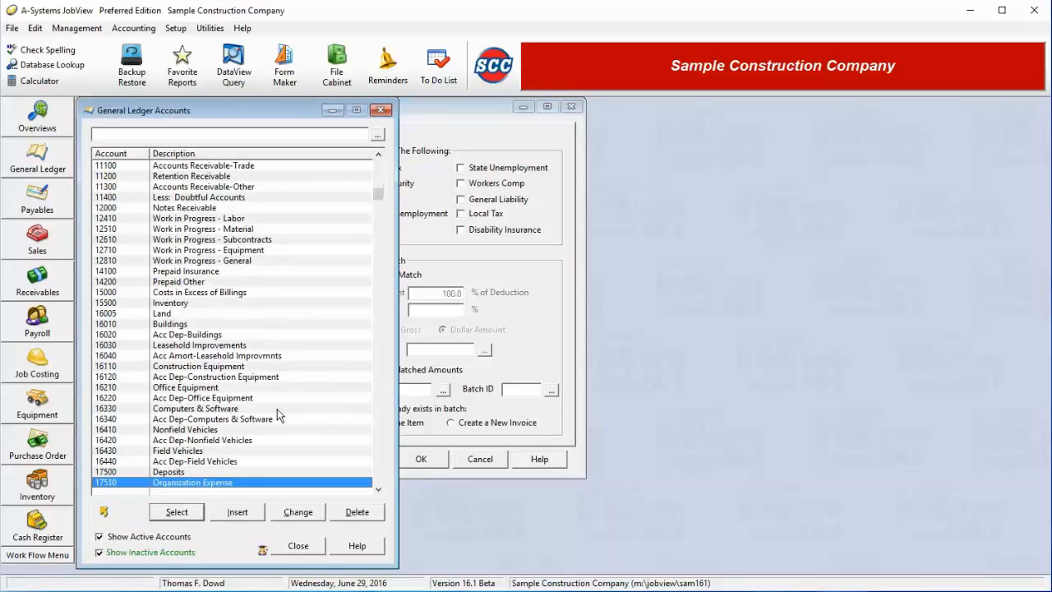
pyautogui.scroll(5, 265, 226)
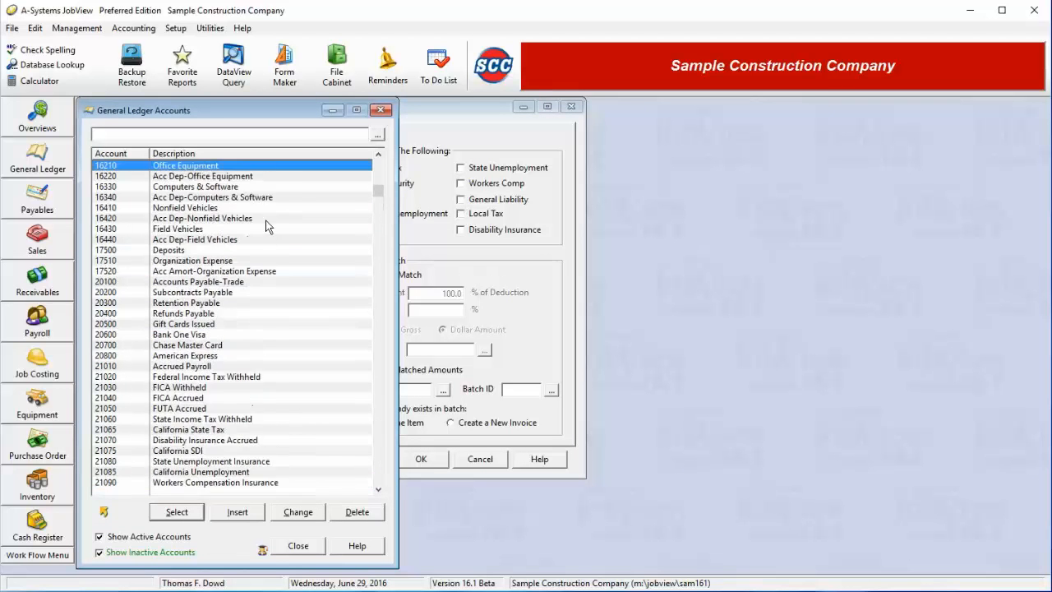
pyautogui.press('Escape')
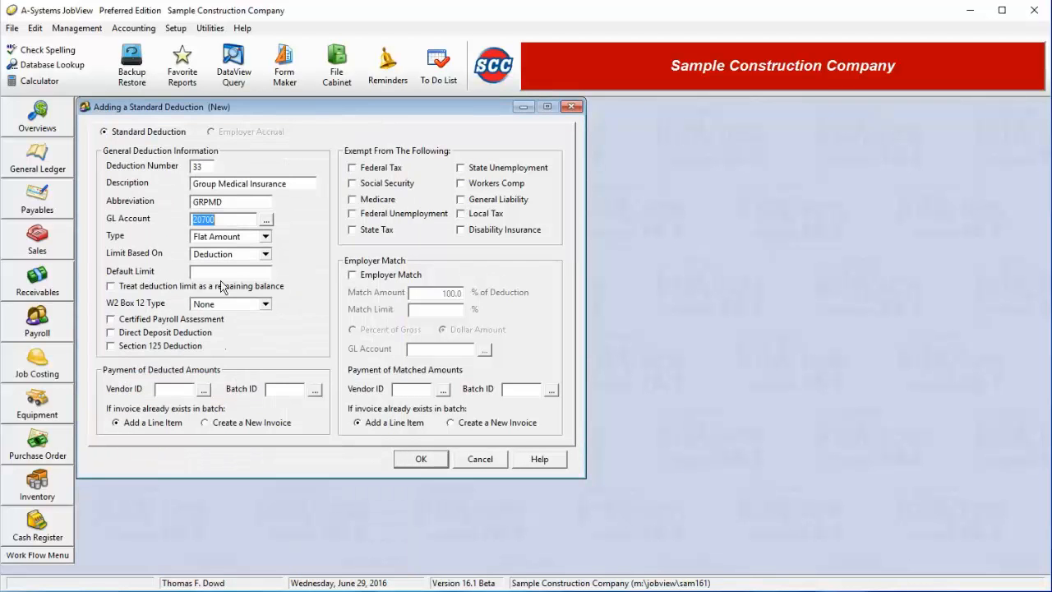
# Go through the deduction type choices from Percent of Gross to Amount per Hour and settle on Flat Amount
pyautogui.click(266, 236)
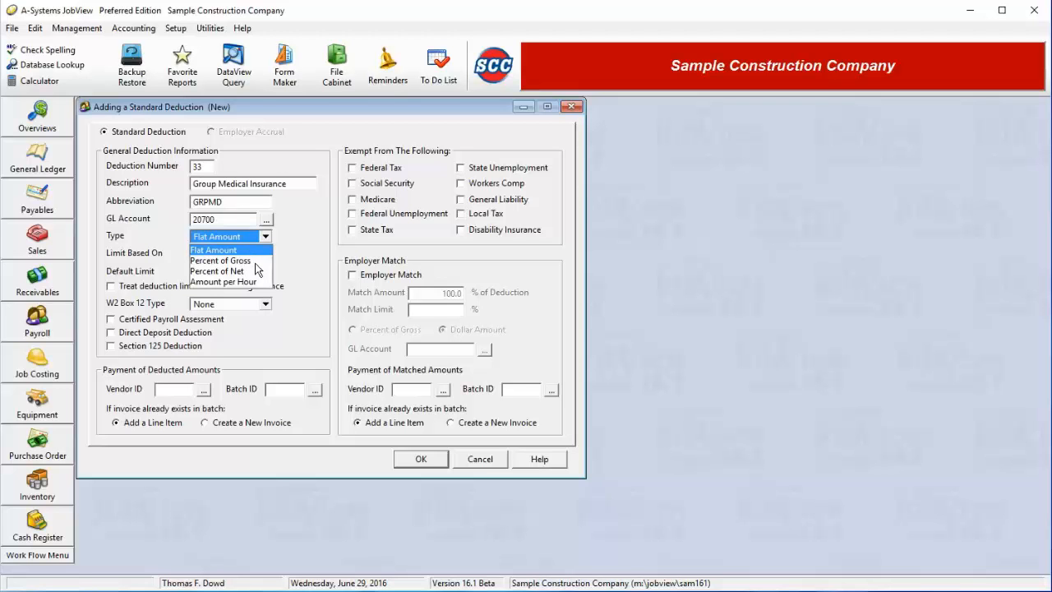
pyautogui.press('Down')
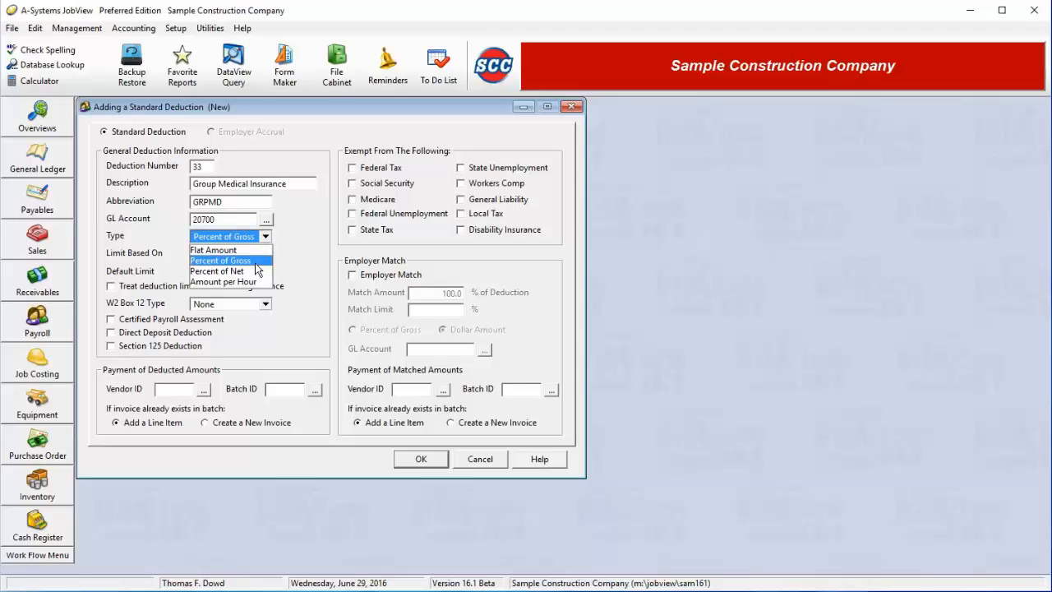
pyautogui.press('Down')
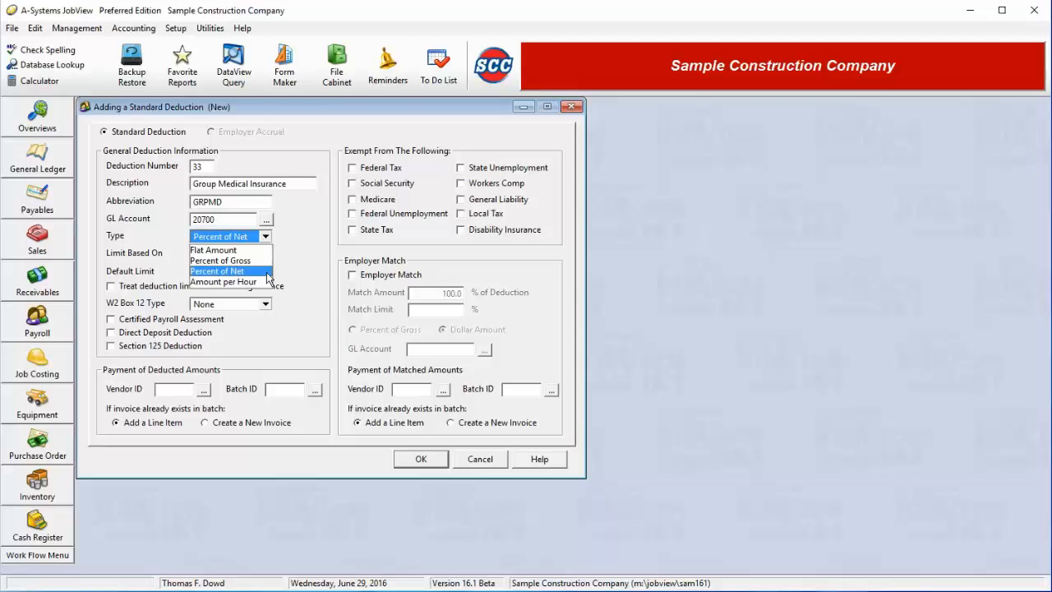
pyautogui.press('Down')
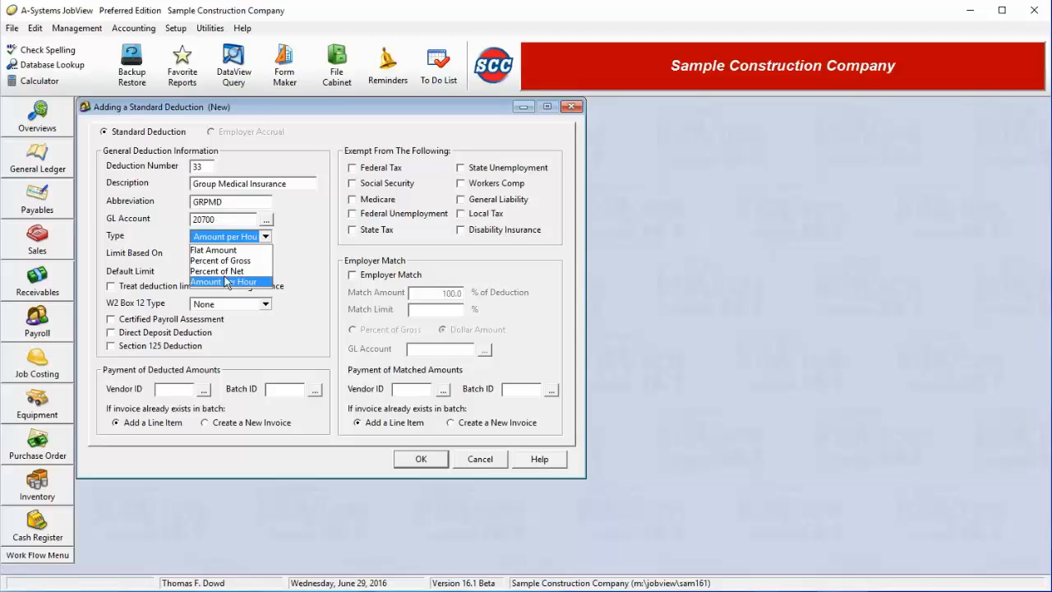
pyautogui.click(220, 251)
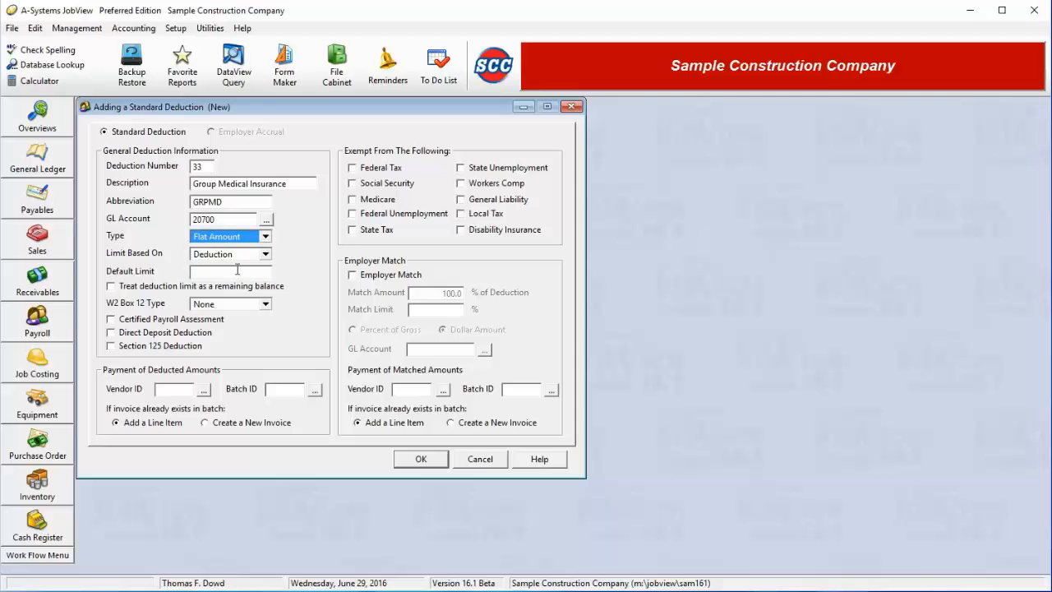
# Base the deduction limit on Gross Wage and enter a default limit of 20000
pyautogui.click(238, 274)
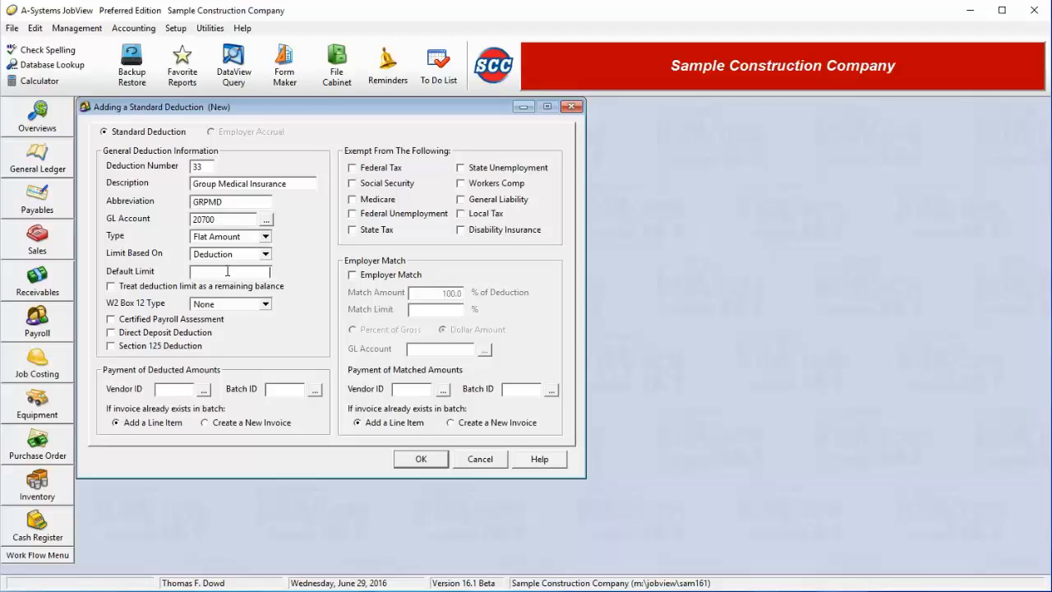
pyautogui.click(264, 255)
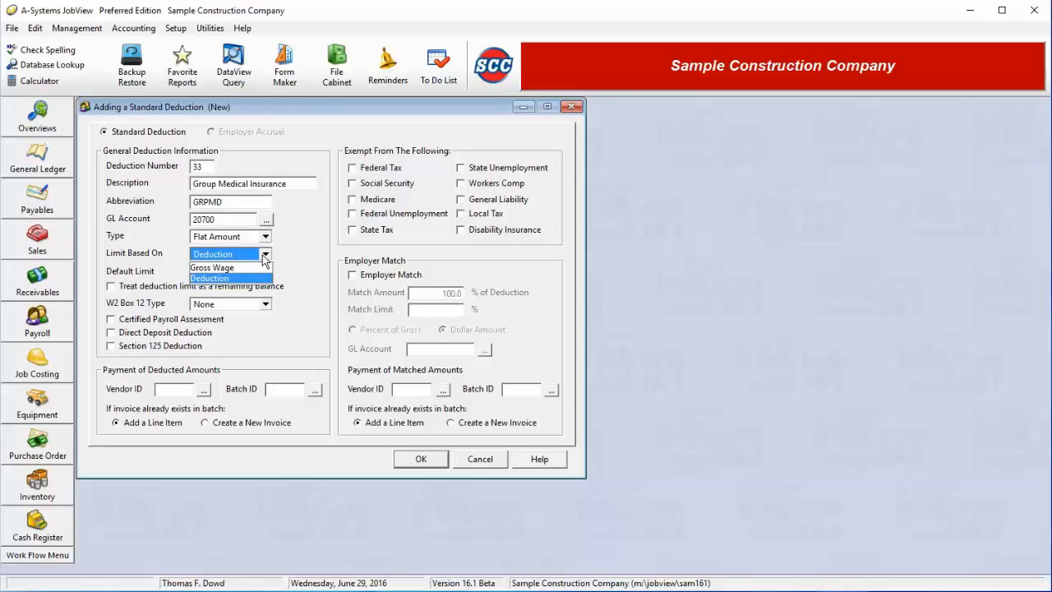
pyautogui.click(264, 268)
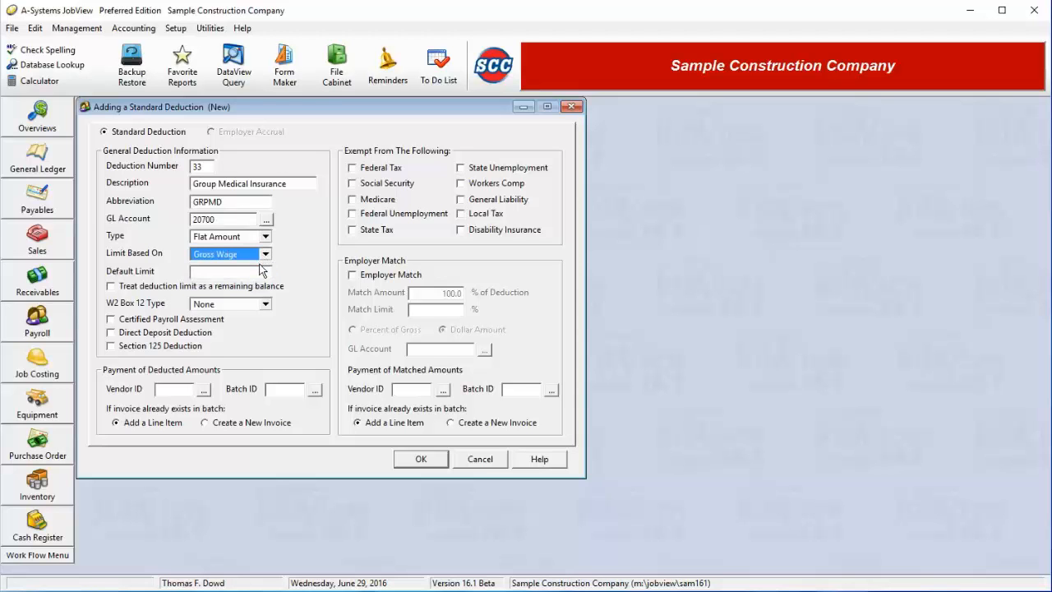
pyautogui.click(269, 271)
pyautogui.write('20000')
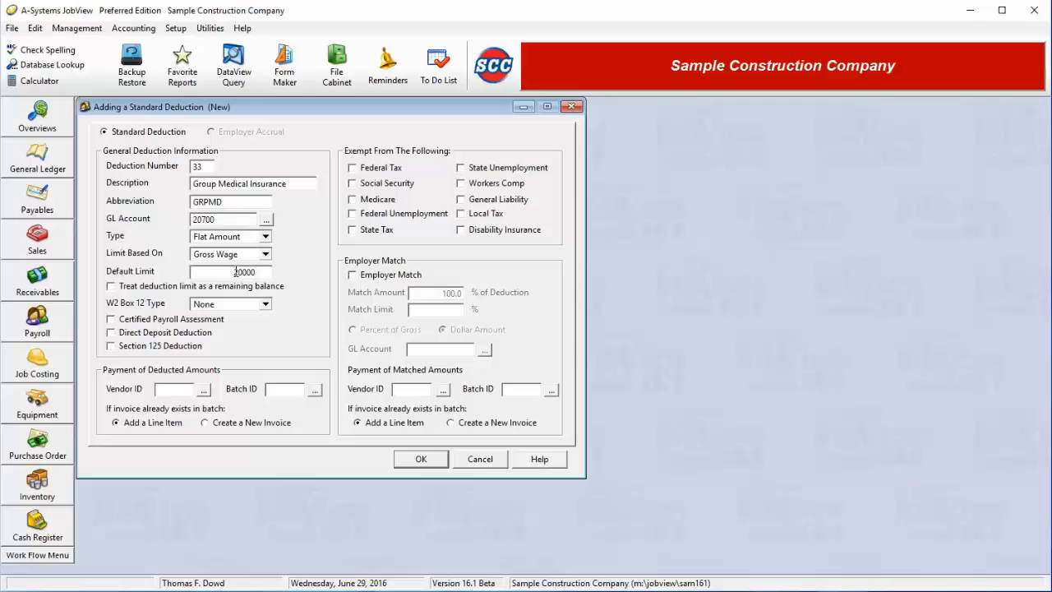
# Base the limit on Deduction and set the default limit to 800
pyautogui.doubleClick(255, 275)
pyautogui.click(266, 256)
pyautogui.click(254, 280)
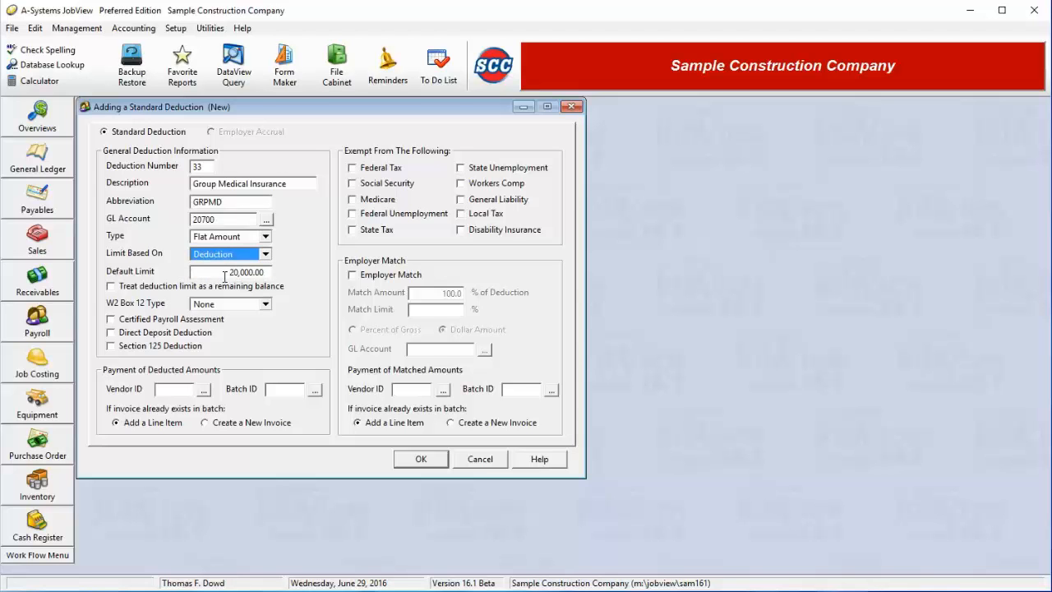
pyautogui.click(227, 274)
pyautogui.write('800')
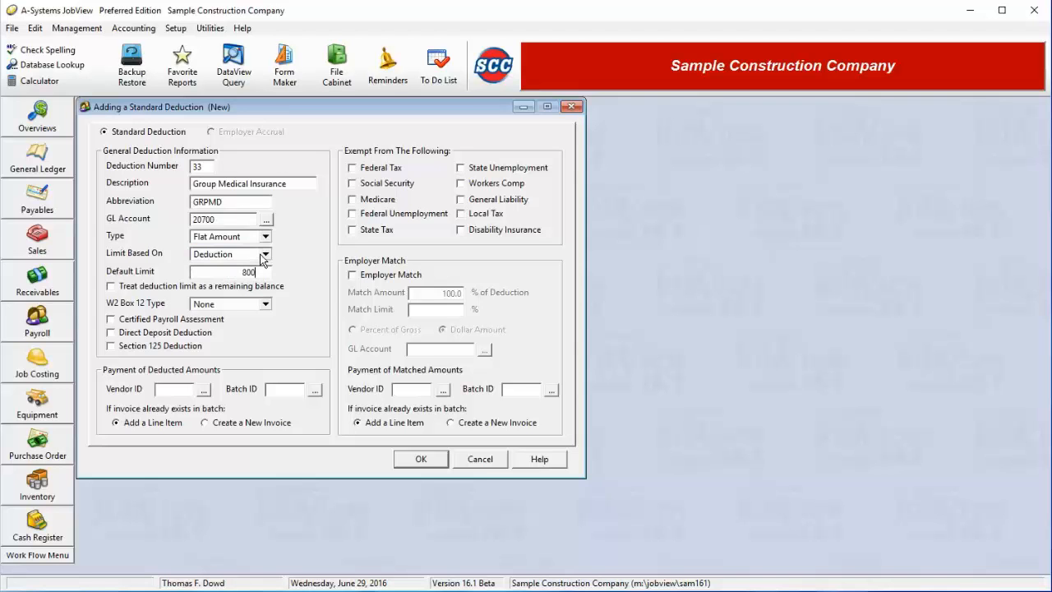
# Treat the deduction limit as a remaining balance and set the default limit to 200
pyautogui.moveTo(236, 260)
pyautogui.click(162, 289)
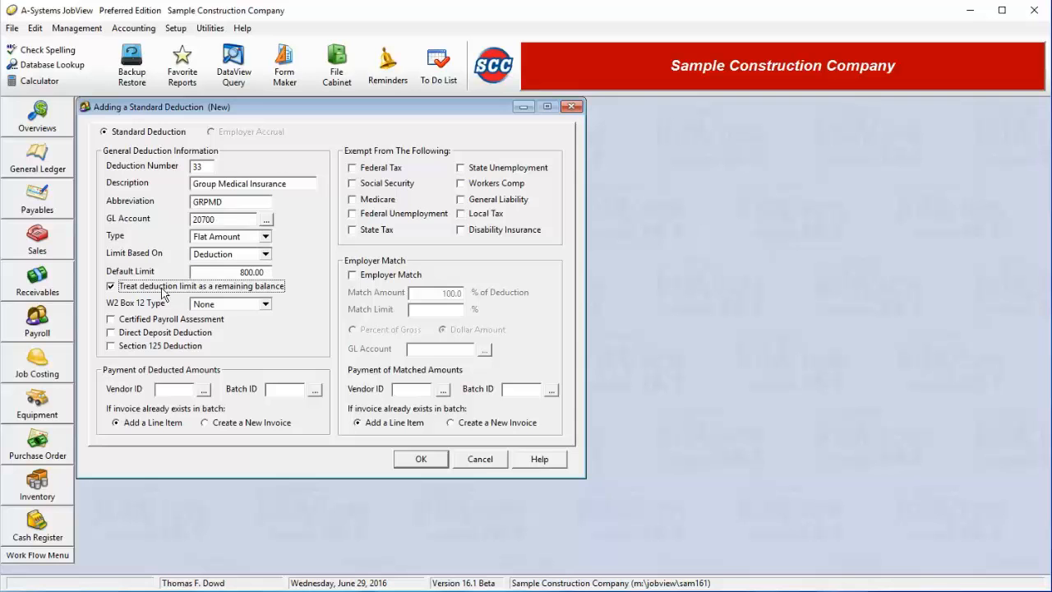
pyautogui.click(233, 272)
pyautogui.write('200')
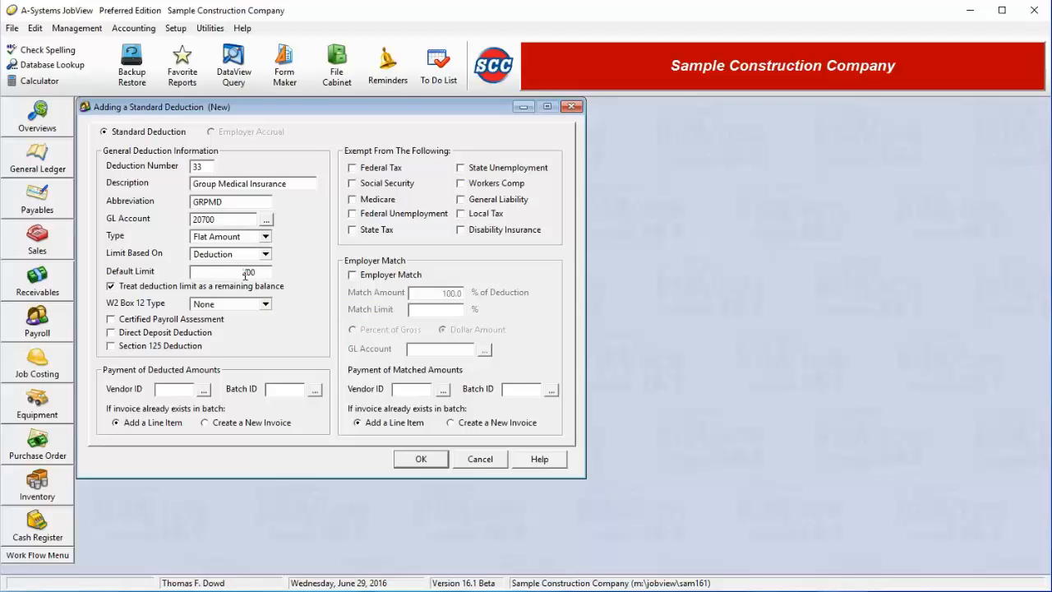
# Demonstrate a declining balance by setting the default limit to 180, 160 and finally 140
pyautogui.moveTo(241, 272); pyautogui.dragTo(263, 276)
pyautogui.write('180')
pyautogui.doubleClick(239, 272)
pyautogui.write('160')
pyautogui.moveTo(239, 274); pyautogui.dragTo(286, 274)
pyautogui.write('140')
# Turn off treating the deduction limit as a remaining balance and clear the default limit
pyautogui.click(227, 294)
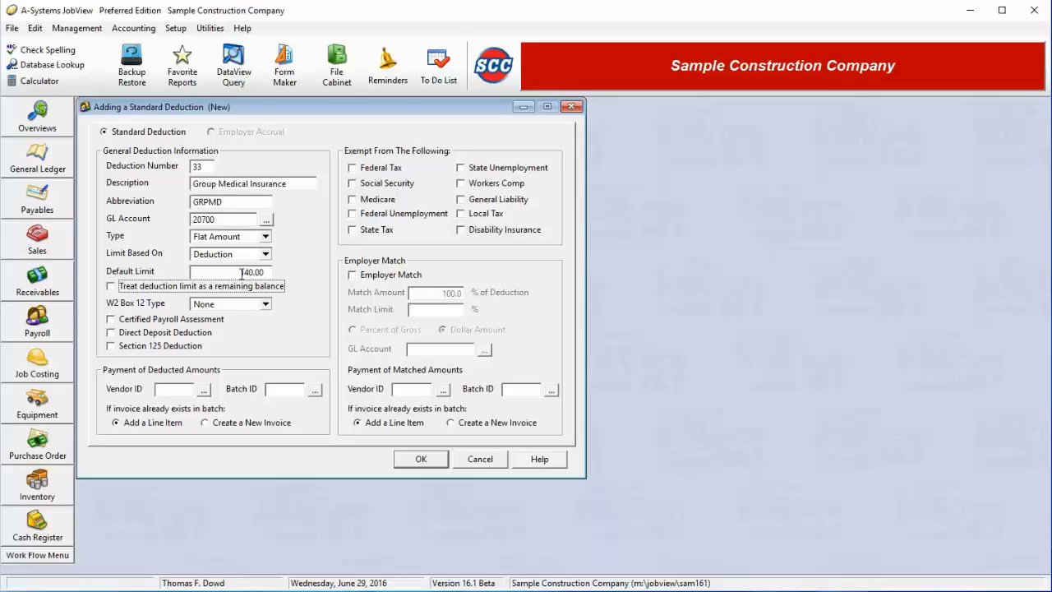
pyautogui.click(254, 276)
pyautogui.doubleClick(254, 277)
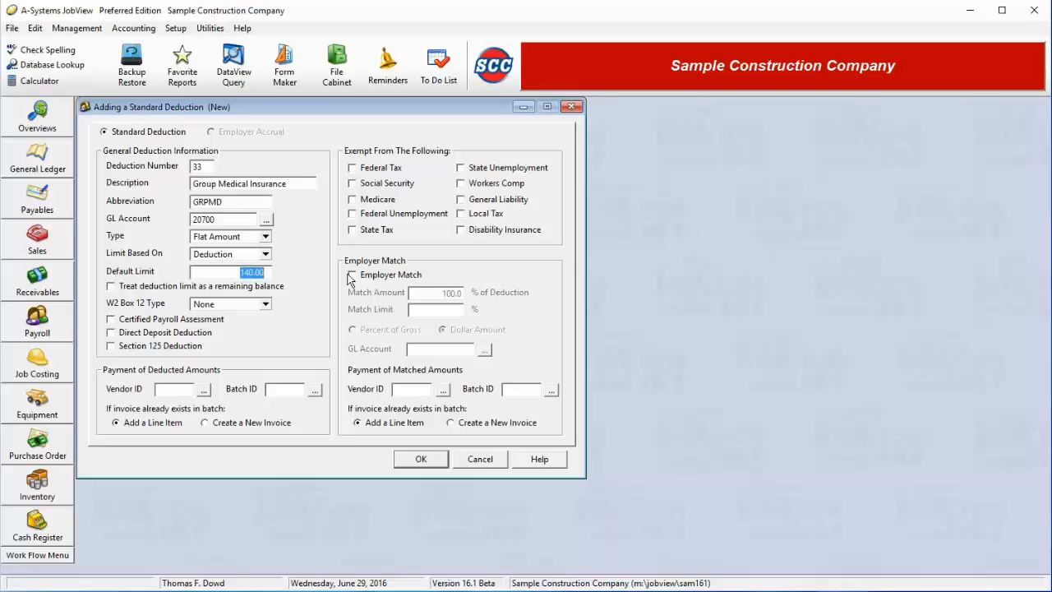
pyautogui.press('Delete')
# Examine the W2 Box 12 type choices, keeping None, and the Certified Payroll, Direct Deposit and Section 125 options
pyautogui.click(227, 306)
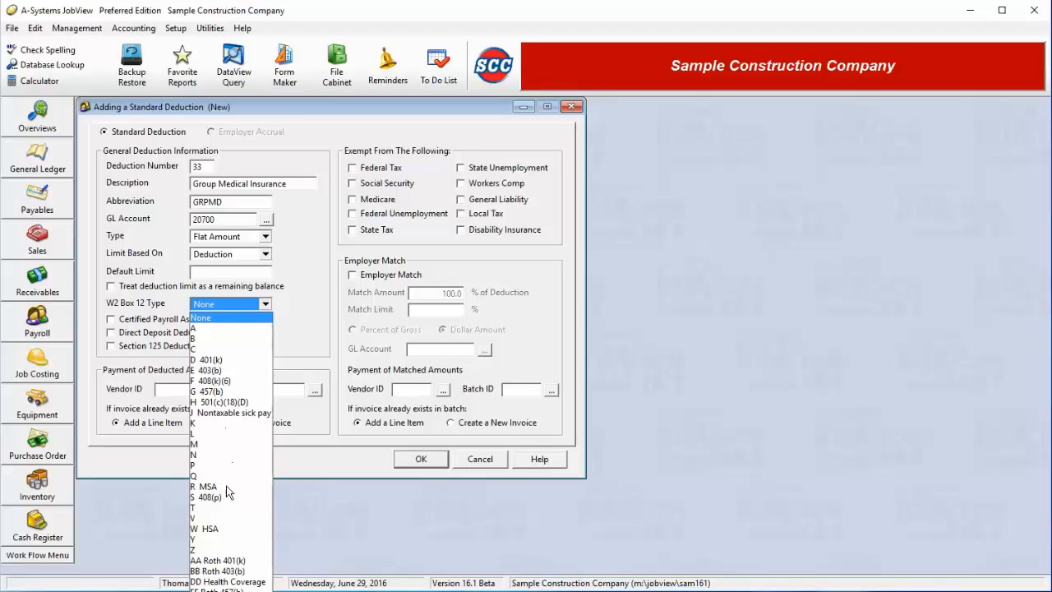
pyautogui.click(234, 304)
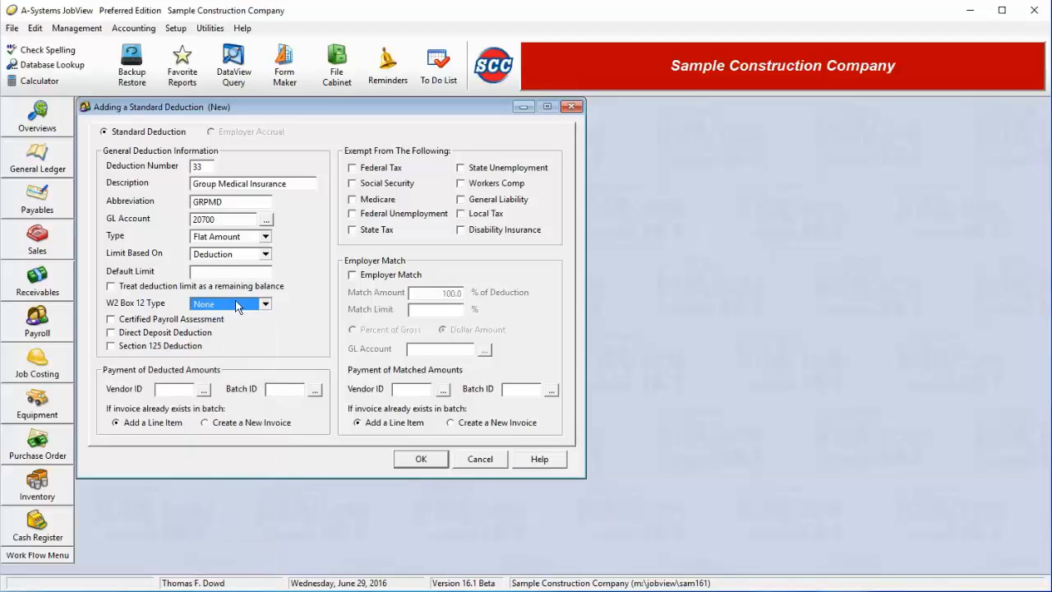
pyautogui.press('Tab')
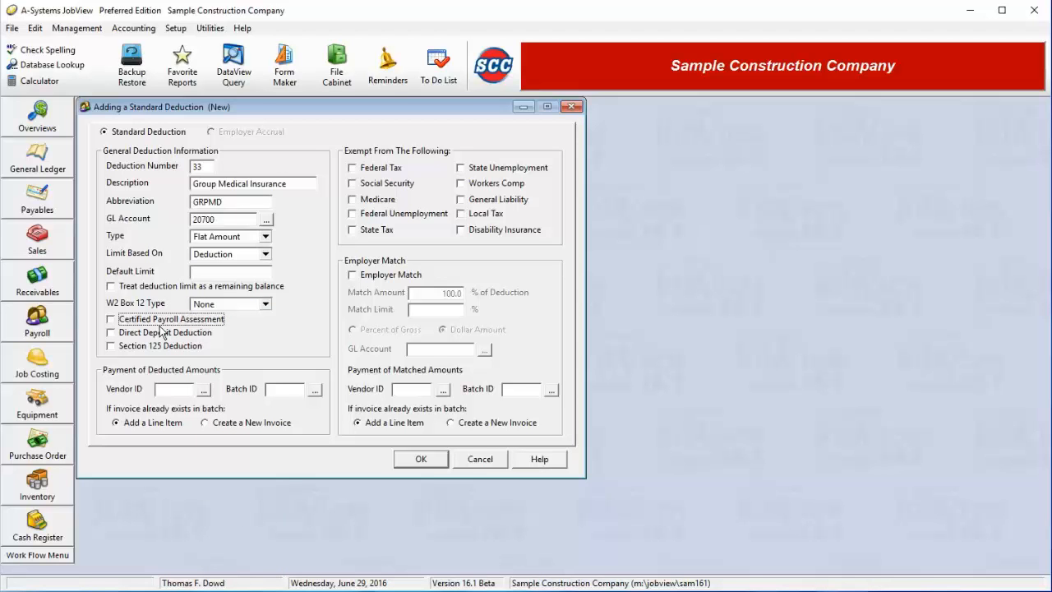
pyautogui.press('Tab')
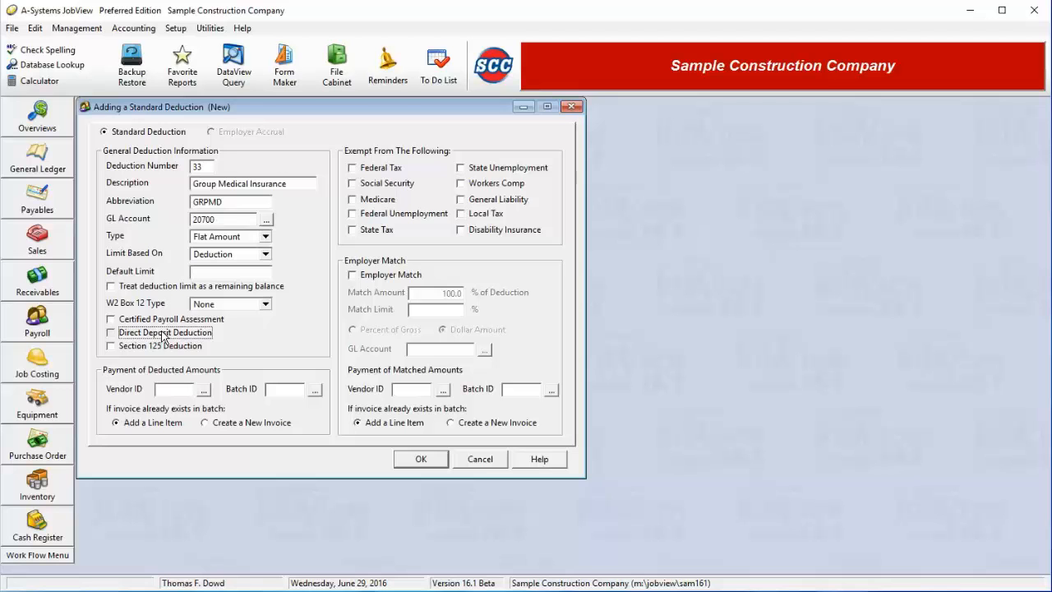
pyautogui.press('Tab')
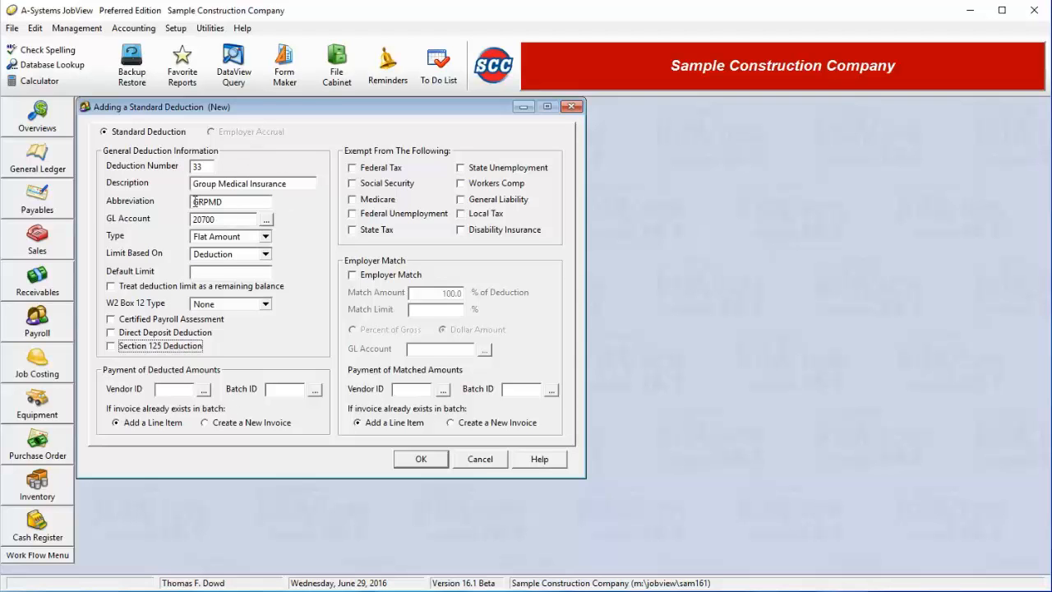
# View the vendor and invoice batch lookups for payment of deducted amounts without selecting an entry
pyautogui.click(204, 390)
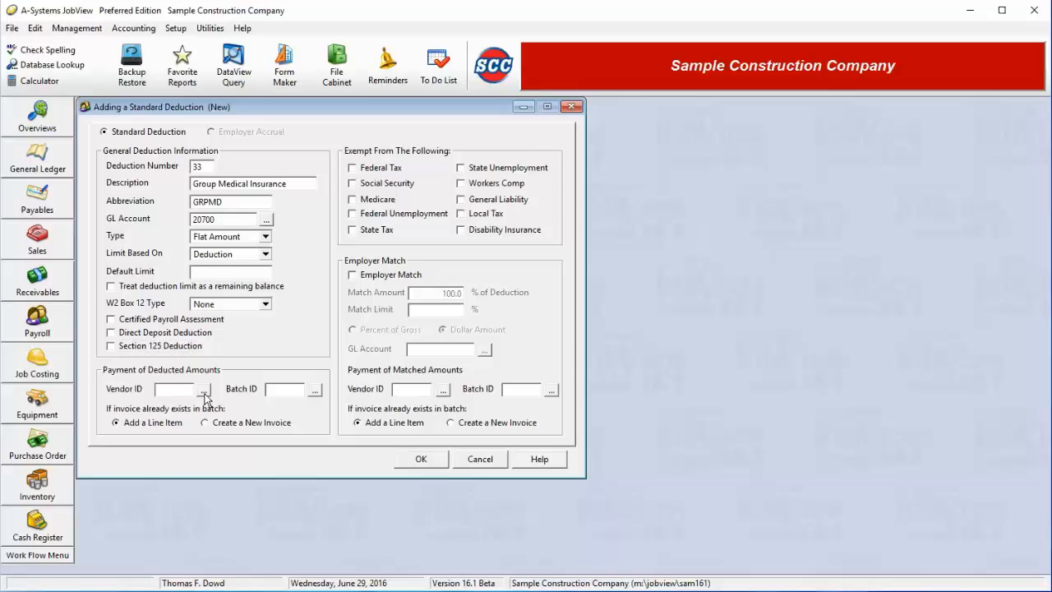
pyautogui.click(541, 549)
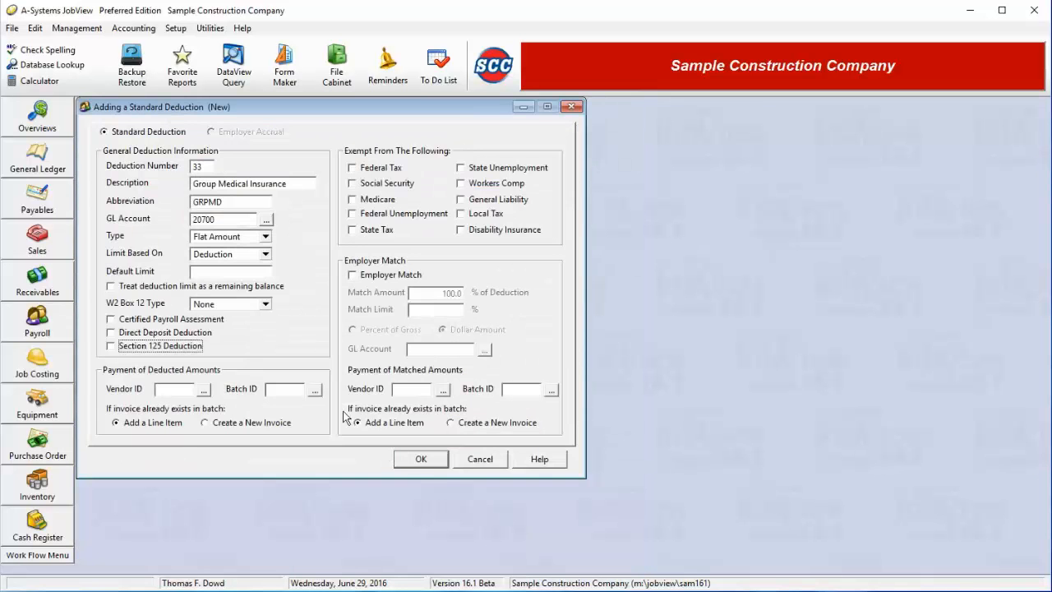
pyautogui.click(315, 391)
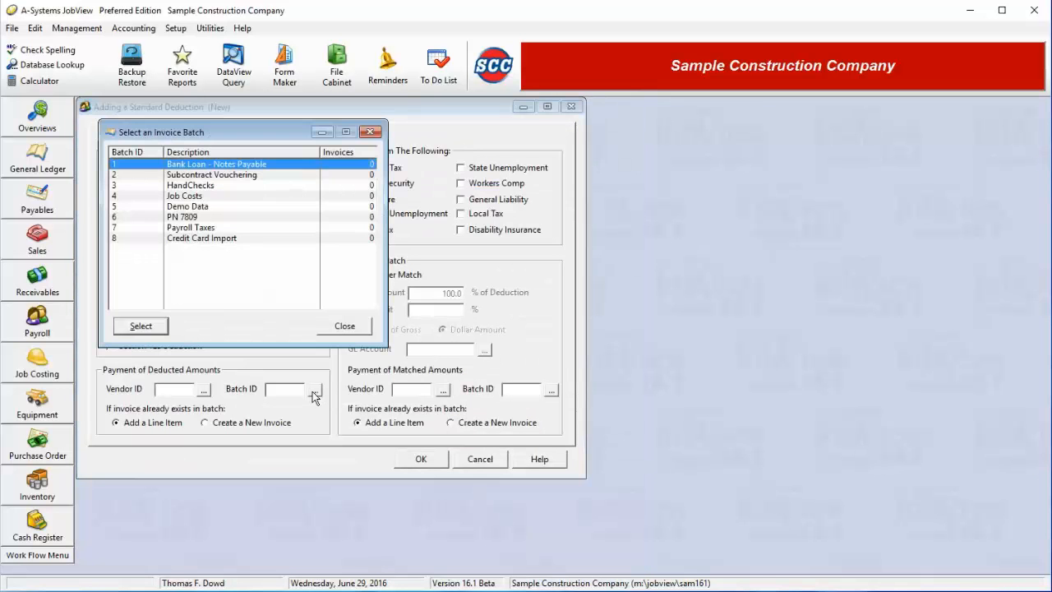
pyautogui.click(348, 328)
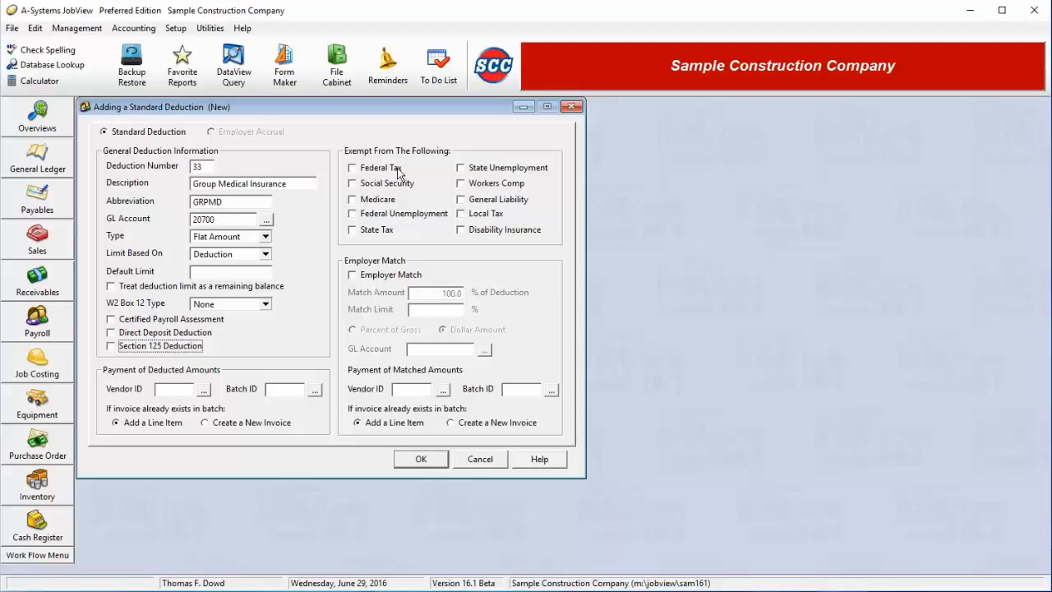
# Try exempting the deduction from Federal Tax and State Tax, and clear both exemptions
pyautogui.click(398, 170)
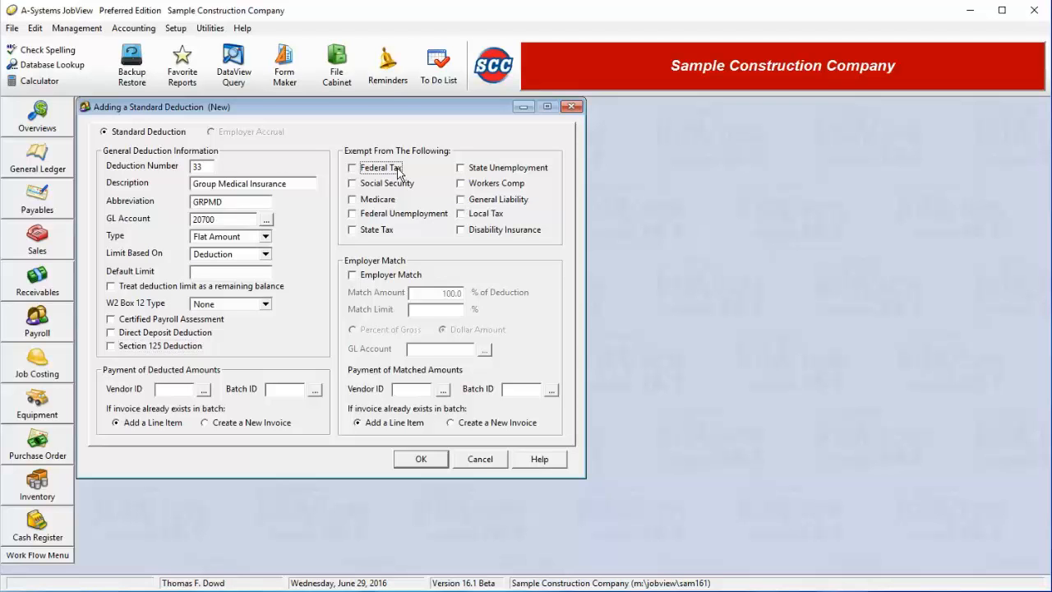
pyautogui.click(389, 231)
pyautogui.click(370, 171)
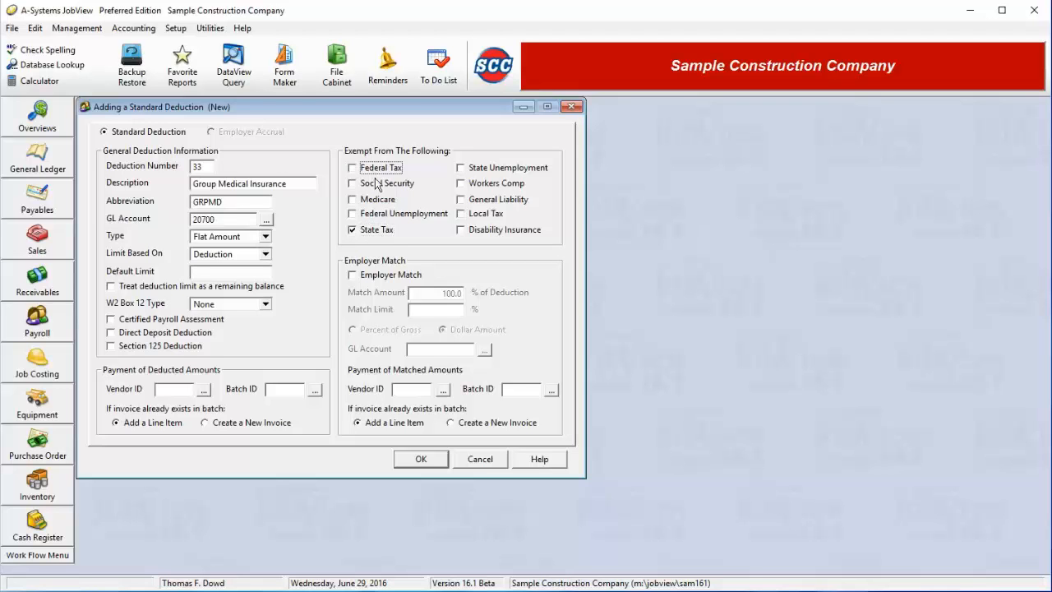
pyautogui.click(377, 230)
# Enable the employer match and, after trying Percent of Gross, set the match limit basis to Dollar Amount
pyautogui.click(376, 282)
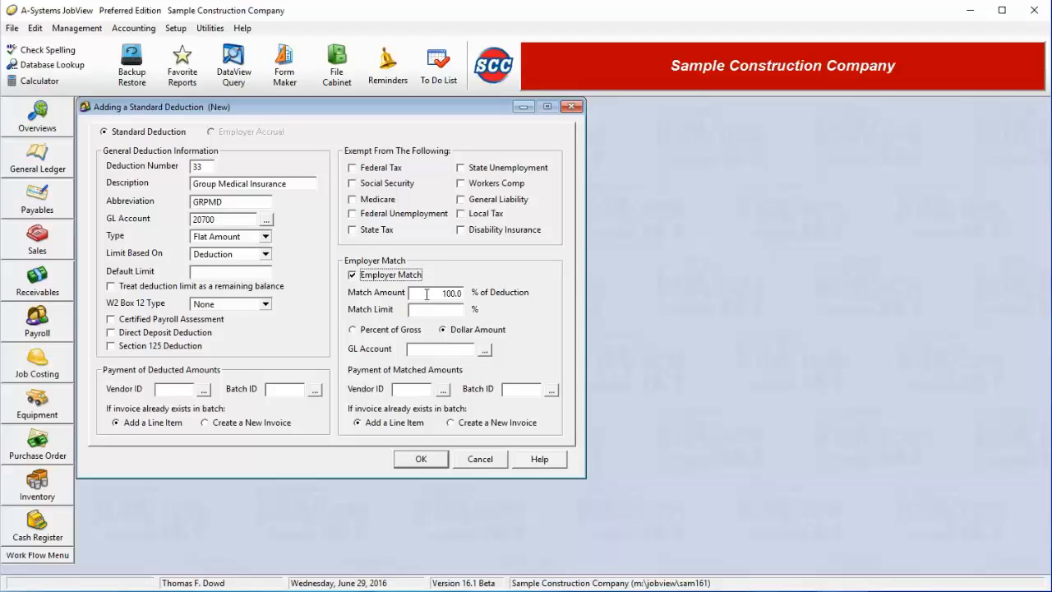
pyautogui.moveTo(427, 294); pyautogui.dragTo(461, 294)
pyautogui.click(453, 312)
pyautogui.click(411, 334)
pyautogui.click(474, 336)
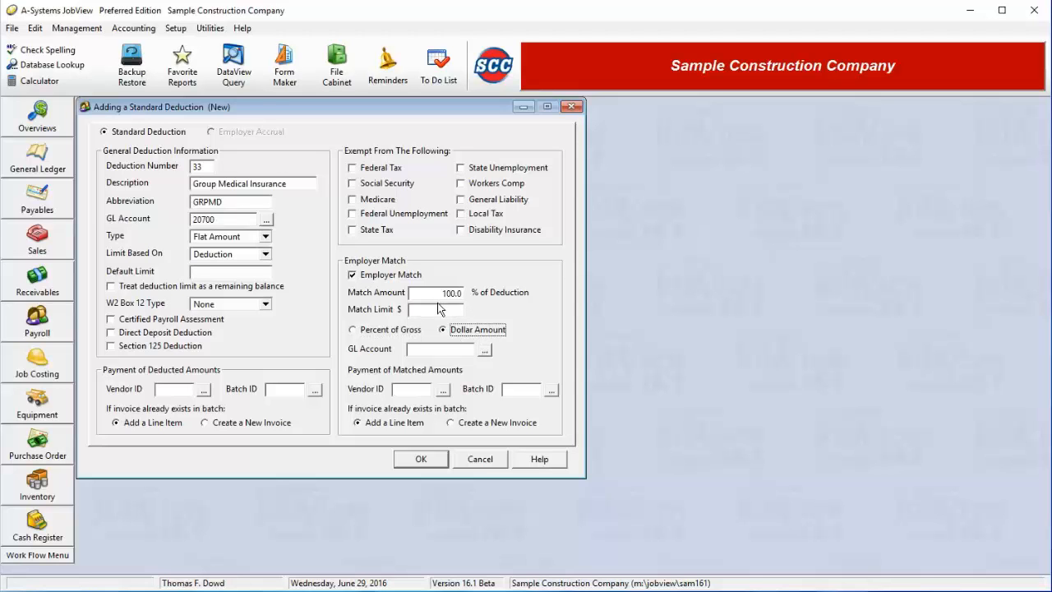
# Try an employer match limit of 50 based on Percent of Gross, and return the limit basis to Dollar Amount
pyautogui.click(406, 329)
pyautogui.write('50')
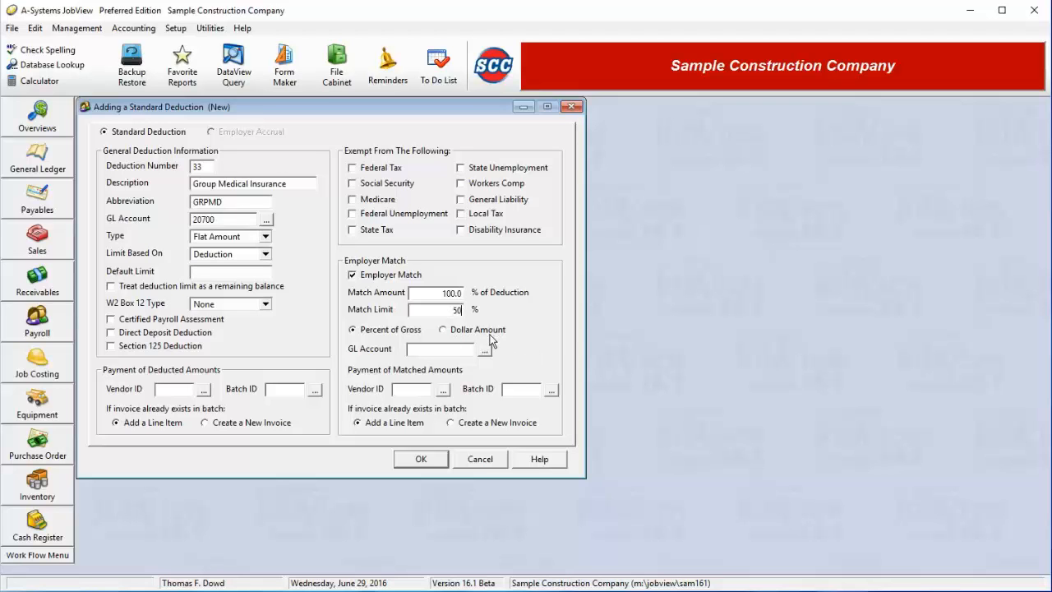
pyautogui.click(468, 330)
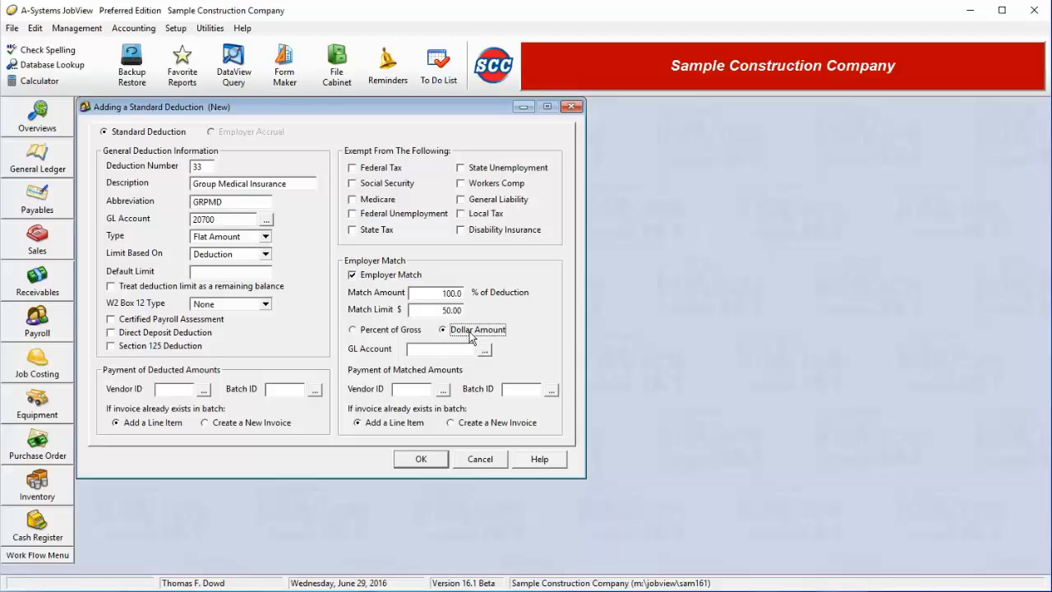
# Set the employer match dollar limit to 200.00 and its GL account to 20700, leaving the matched-amount vendor and batch blank
pyautogui.click(429, 314)
pyautogui.write('200')
pyautogui.doubleClick(454, 312)
pyautogui.click(459, 350)
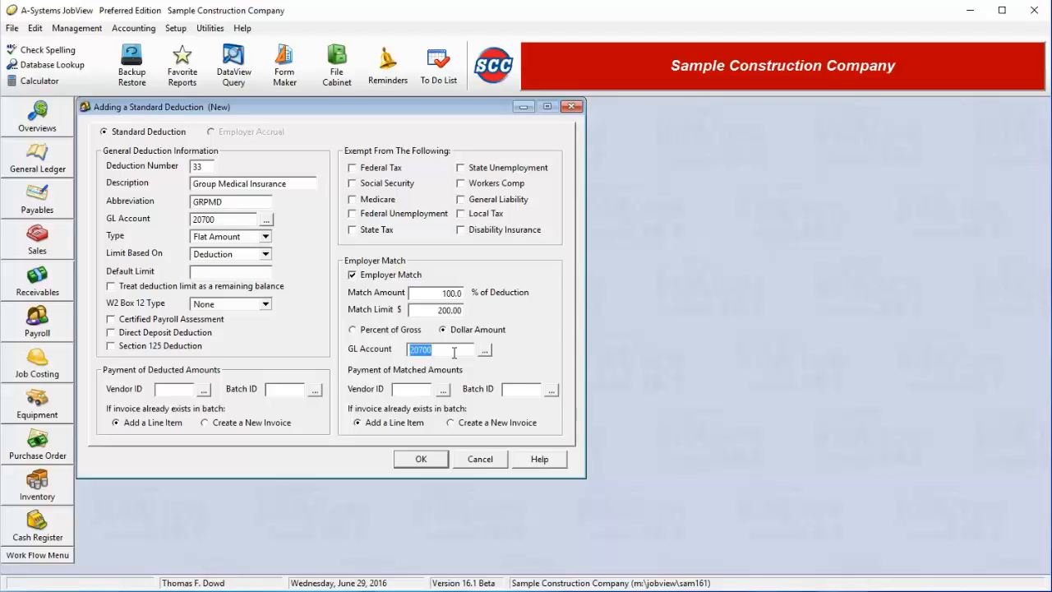
pyautogui.click(421, 389)
pyautogui.click(523, 388)
# Try to save the Group Medical Insurance deduction, discard the new record and close the standard deductions list
pyautogui.click(421, 461)
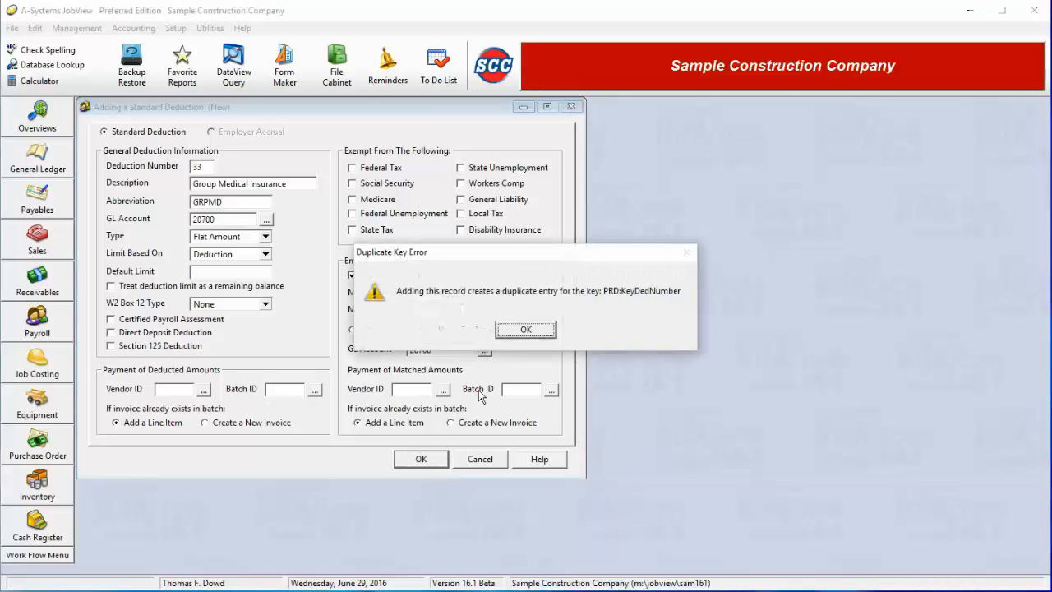
pyautogui.click(526, 330)
pyautogui.click(476, 462)
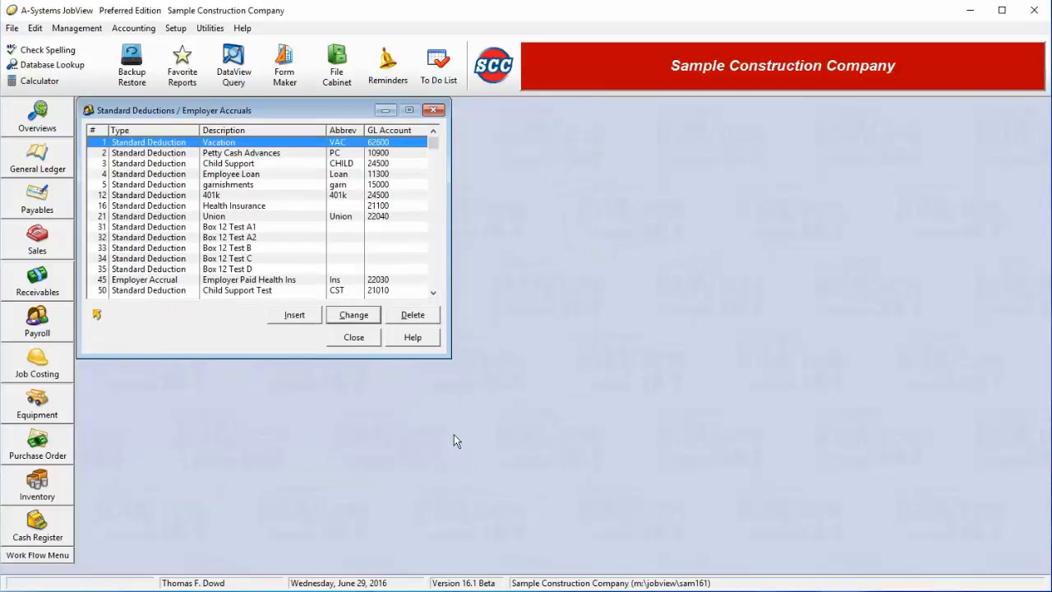
pyautogui.click(362, 338)
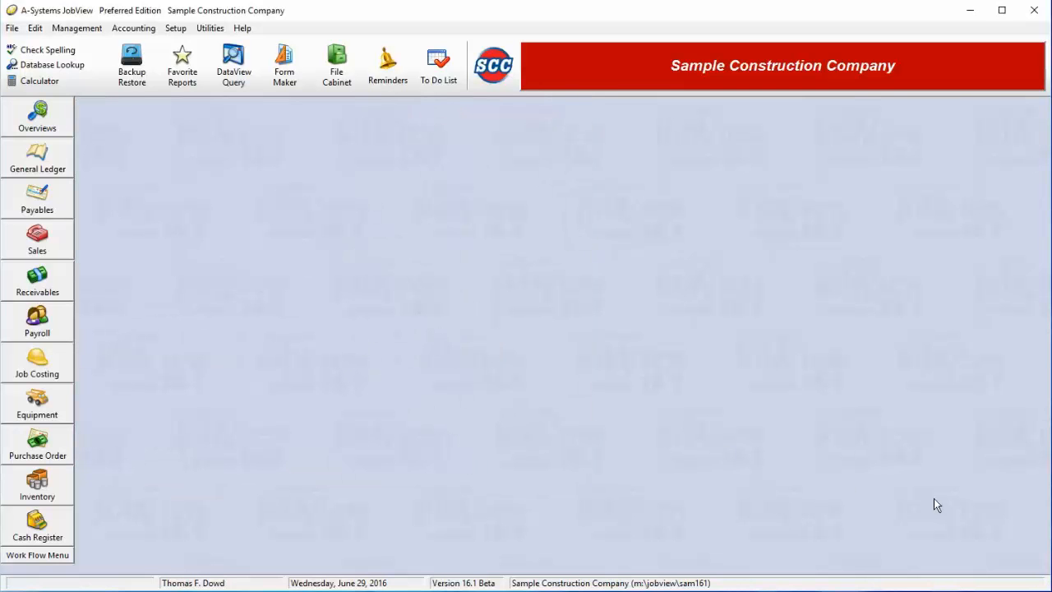